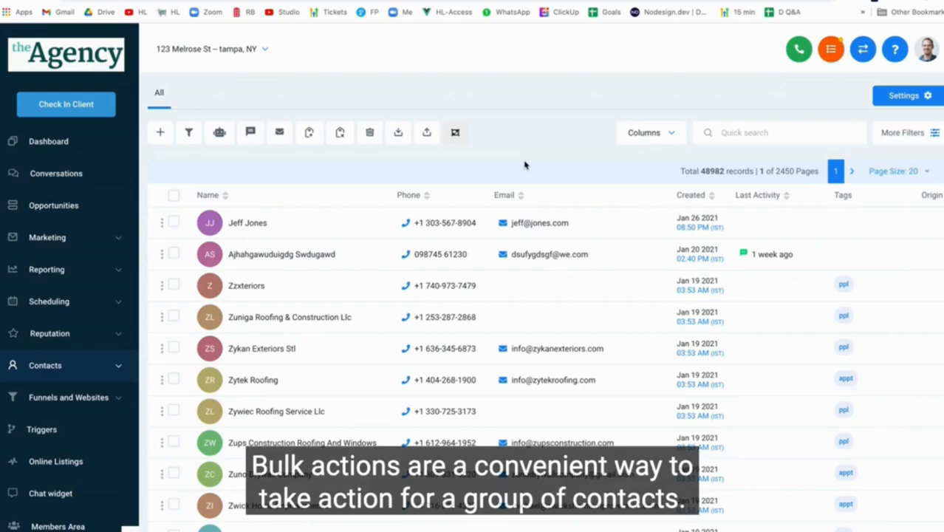
Select the first three contacts in the contact list.
{"action": "left_click", "coordinate": [172, 195]}
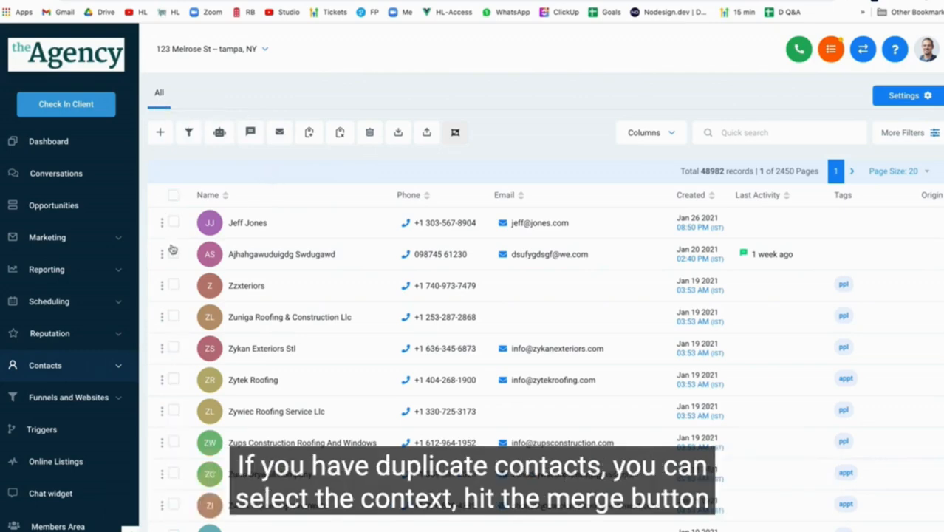
{"action": "left_click", "coordinate": [173, 222]}
{"action": "left_click", "coordinate": [173, 254]}
{"action": "left_click", "coordinate": [173, 286]}
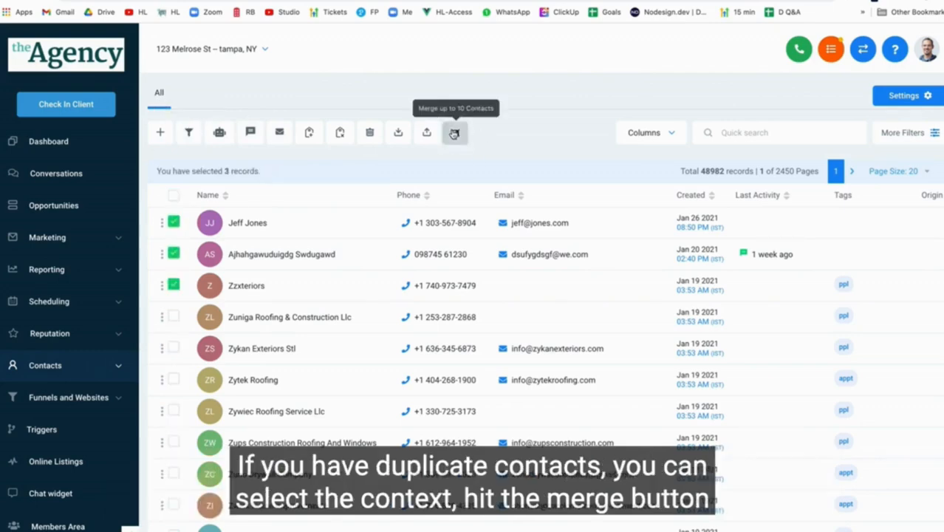
Try a merge of the three selected contacts, taking the street from the second record and the country US from the third.
{"action": "left_click", "coordinate": [456, 131]}
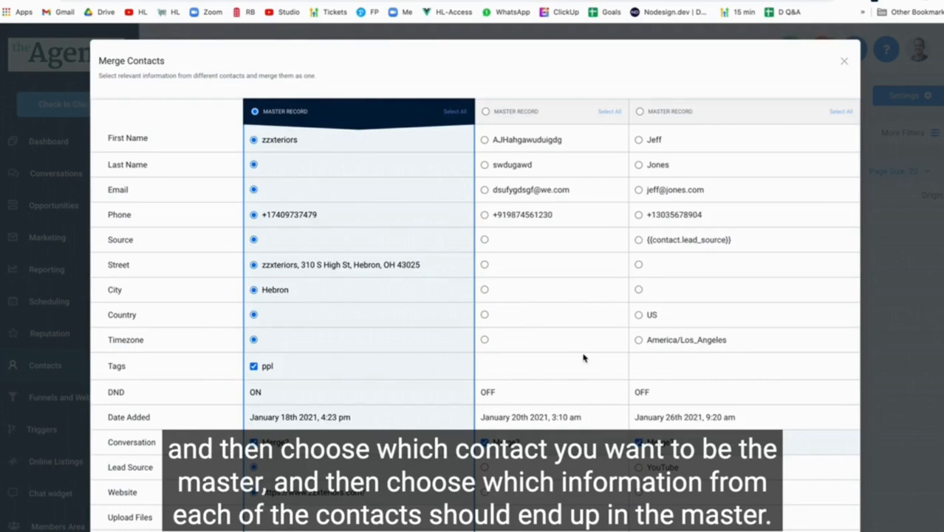
{"action": "scroll", "coordinate": [583, 358], "scroll_direction": "down", "scroll_amount": 1}
{"action": "left_click", "coordinate": [484, 226]}
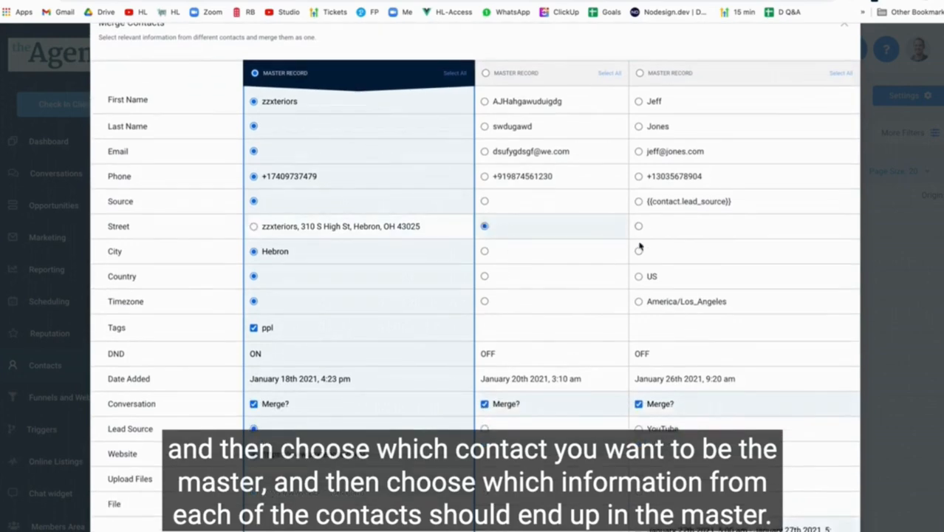
{"action": "left_click", "coordinate": [638, 275]}
{"action": "scroll", "coordinate": [638, 278], "scroll_direction": "down", "scroll_amount": 5}
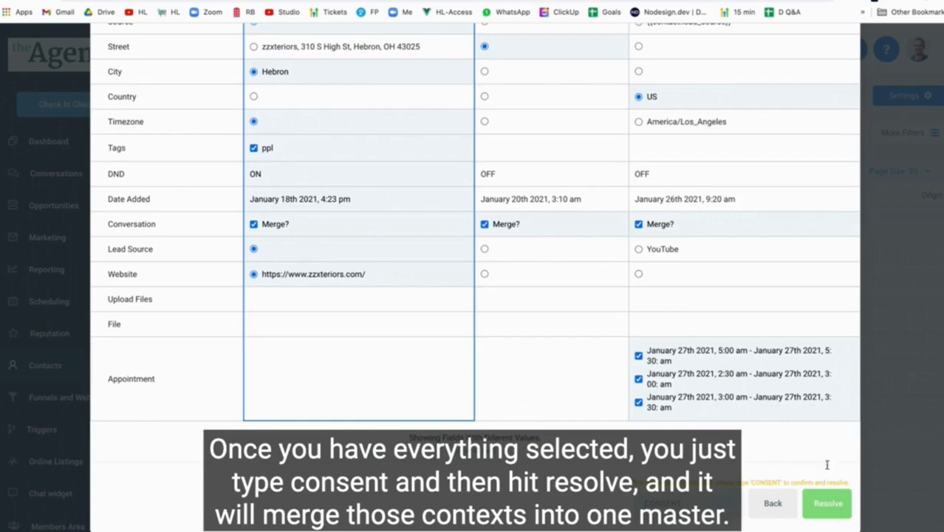
{"action": "scroll", "coordinate": [796, 130], "scroll_direction": "up", "scroll_amount": 6}
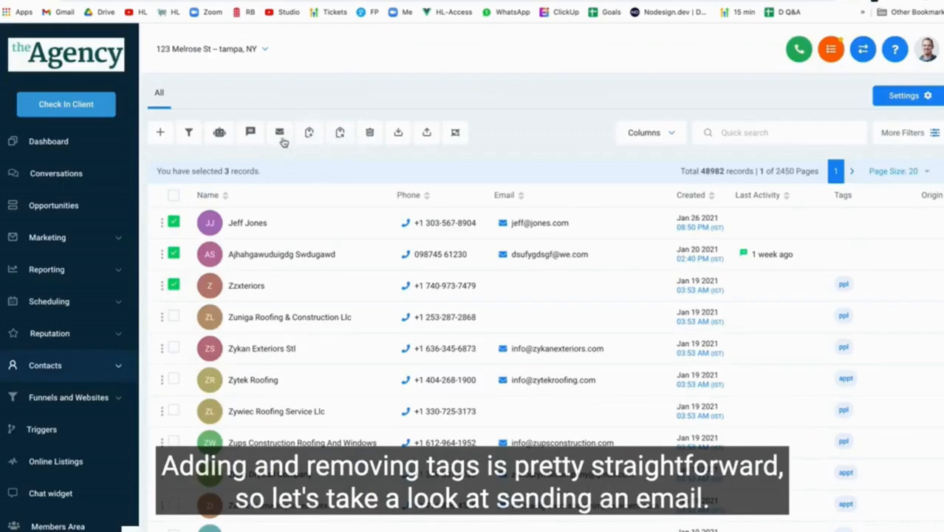
Start a bulk email to the three selected contacts and choose to send it in drip mode.
{"action": "left_click", "coordinate": [280, 134]}
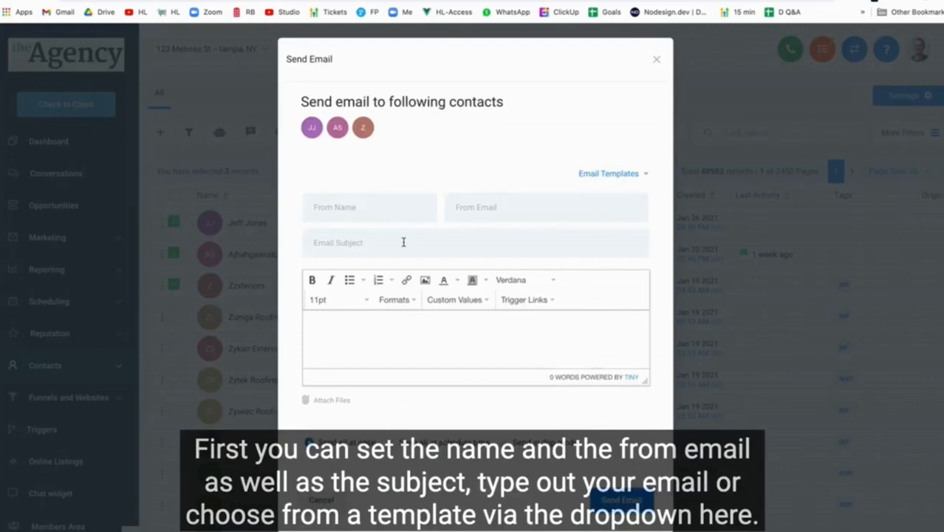
{"action": "scroll", "coordinate": [403, 242], "scroll_direction": "down", "scroll_amount": 2}
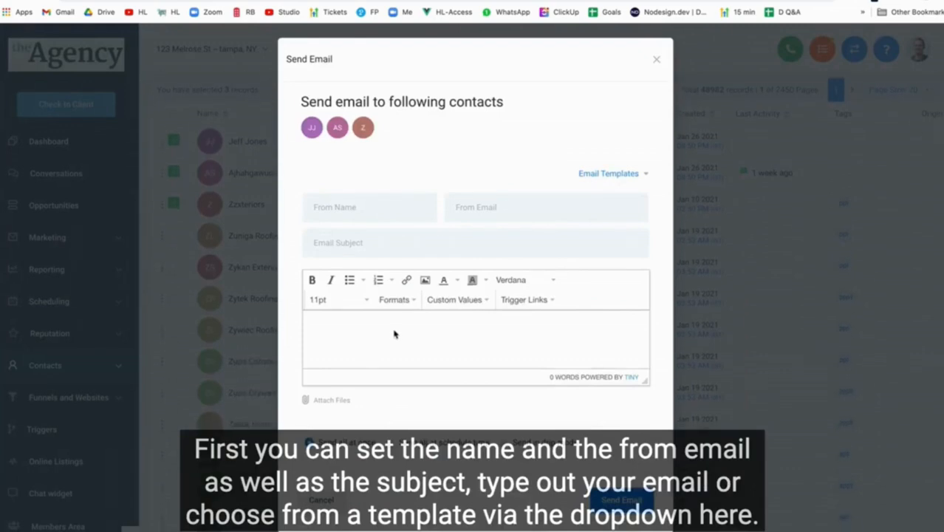
{"action": "left_click", "coordinate": [635, 176]}
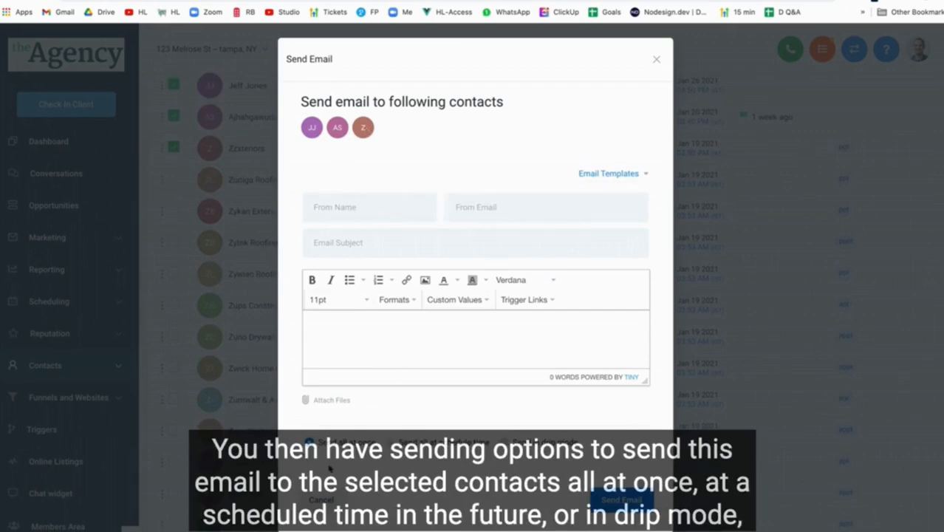
{"action": "scroll", "coordinate": [399, 436], "scroll_direction": "down", "scroll_amount": 1}
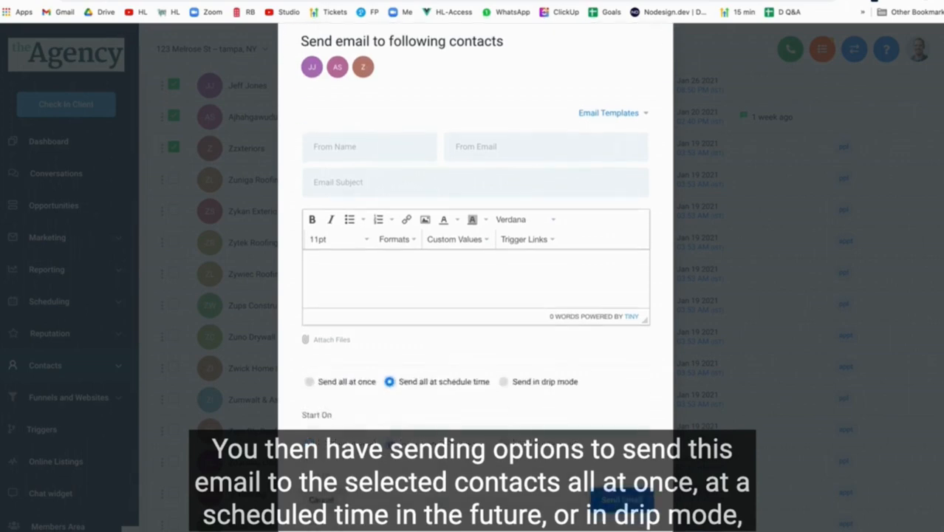
{"action": "left_click", "coordinate": [503, 381]}
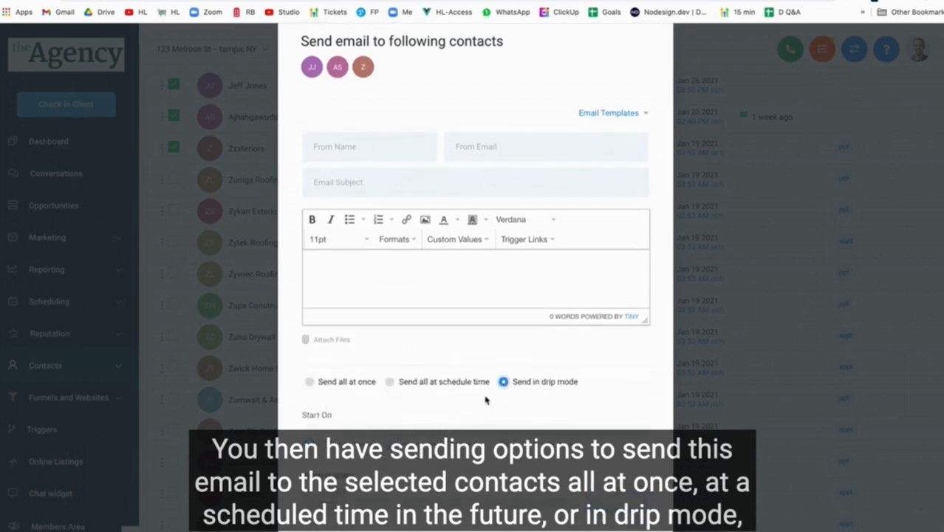
Set the drip batch quantity to 100, repeating after 5 hours, and close the email form without sending.
{"action": "scroll", "coordinate": [414, 333], "scroll_direction": "down", "scroll_amount": 3}
{"action": "left_click", "coordinate": [372, 318]}
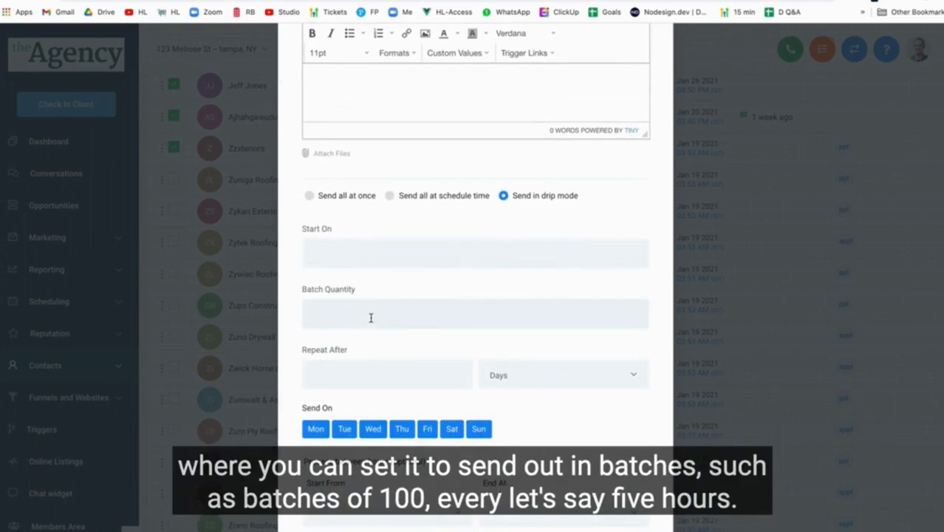
{"action": "type", "text": "100"}
{"action": "left_click", "coordinate": [337, 371]}
{"action": "type", "text": "5"}
{"action": "left_click", "coordinate": [528, 373]}
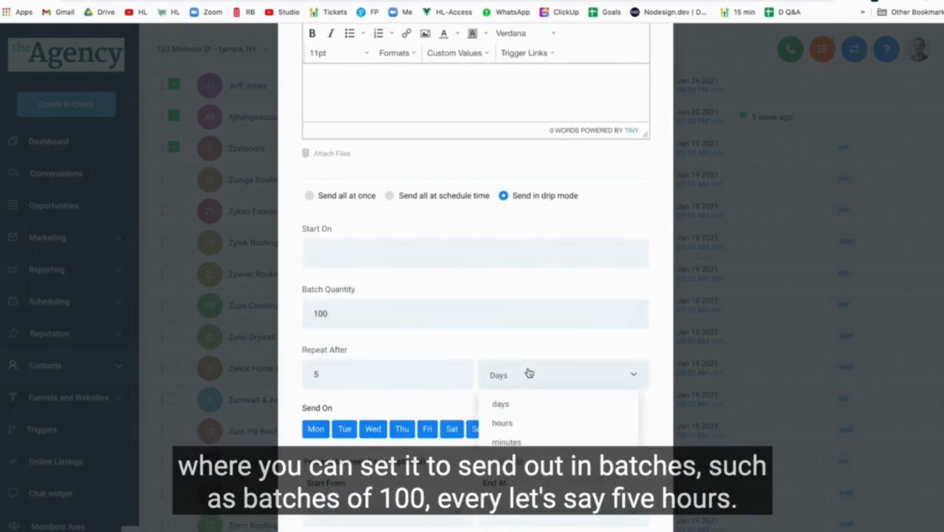
{"action": "left_click", "coordinate": [516, 423]}
{"action": "scroll", "coordinate": [509, 399], "scroll_direction": "down", "scroll_amount": 2}
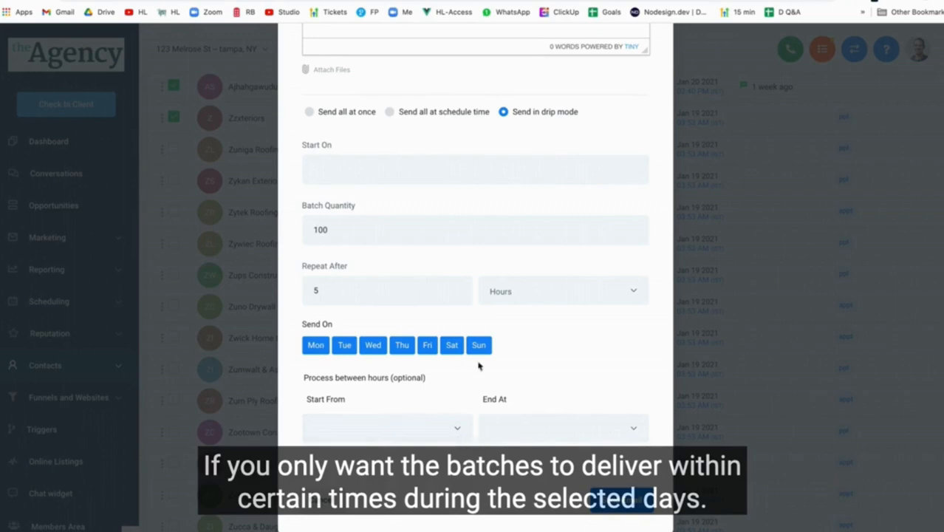
{"action": "scroll", "coordinate": [478, 365], "scroll_direction": "up", "scroll_amount": 5}
{"action": "left_click", "coordinate": [656, 60]}
{"action": "scroll", "coordinate": [317, 114], "scroll_direction": "up", "scroll_amount": 3}
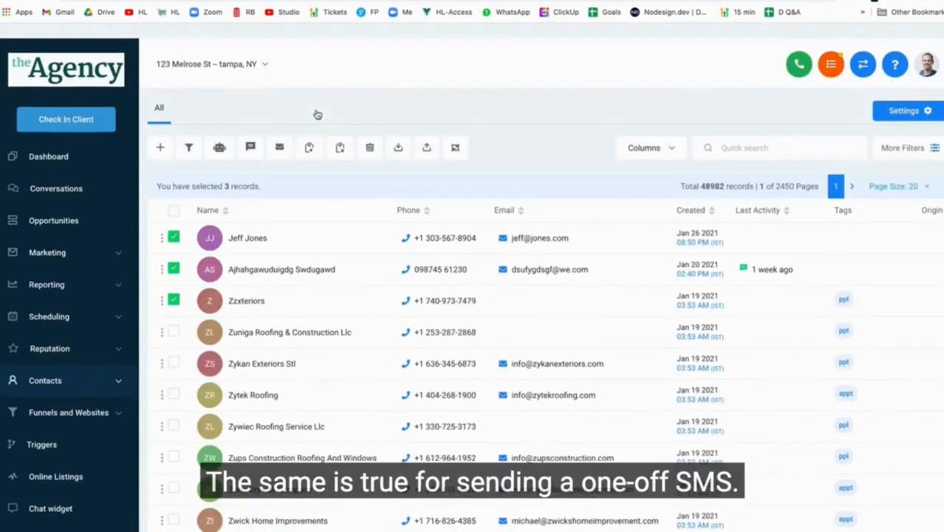
Review the bulk SMS form and the add-to-campaign form for the selected contacts.
{"action": "scroll", "coordinate": [318, 114], "scroll_direction": "down", "scroll_amount": 1}
{"action": "left_click", "coordinate": [251, 132]}
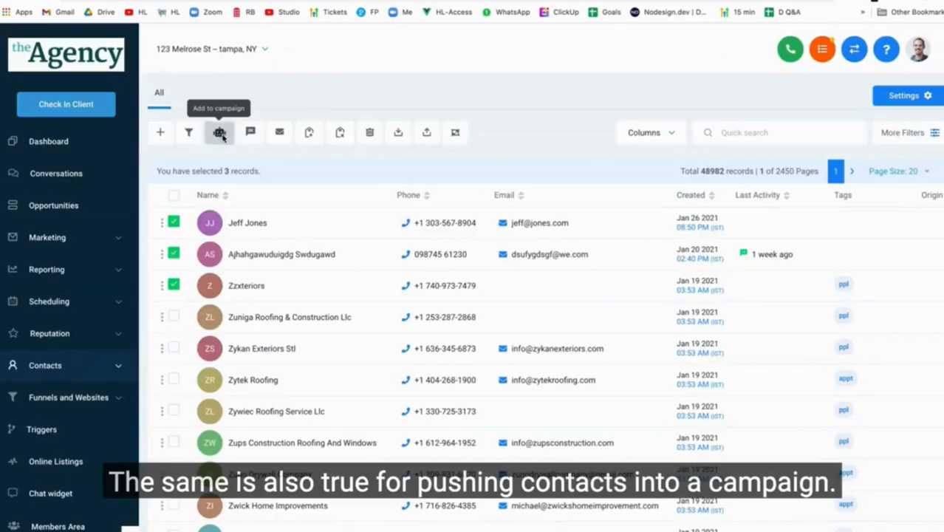
{"action": "left_click", "coordinate": [222, 135]}
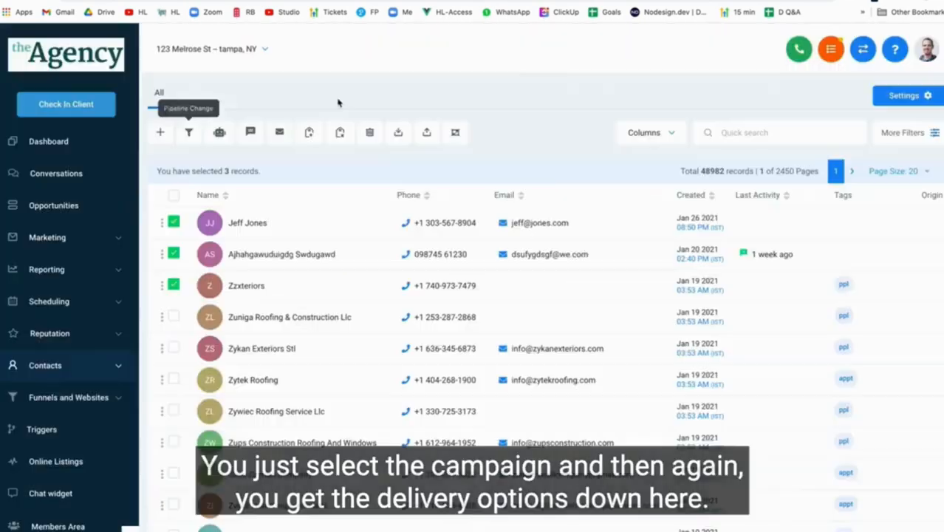
Open the Add/Update Opportunity form for the selected contacts and examine its pipeline, stage and opportunity fields.
{"action": "left_click", "coordinate": [188, 132]}
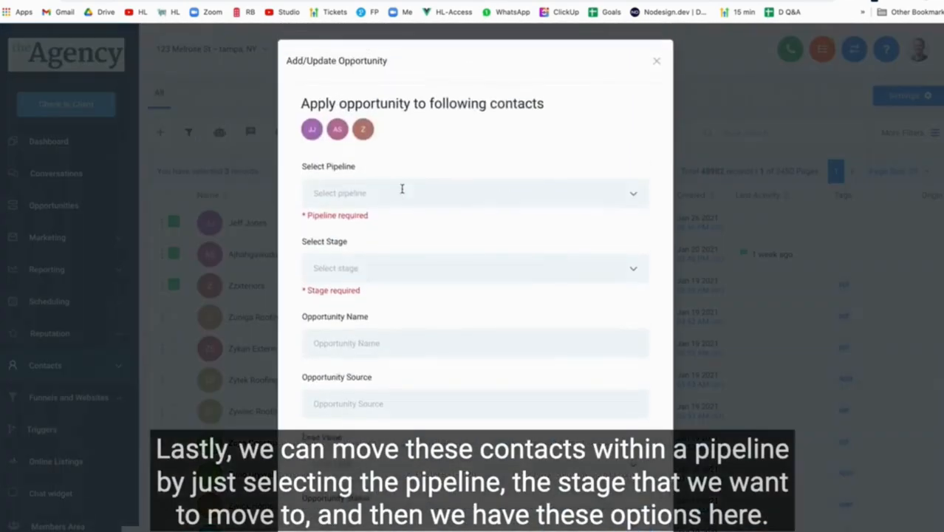
{"action": "scroll", "coordinate": [451, 200], "scroll_direction": "down", "scroll_amount": 2}
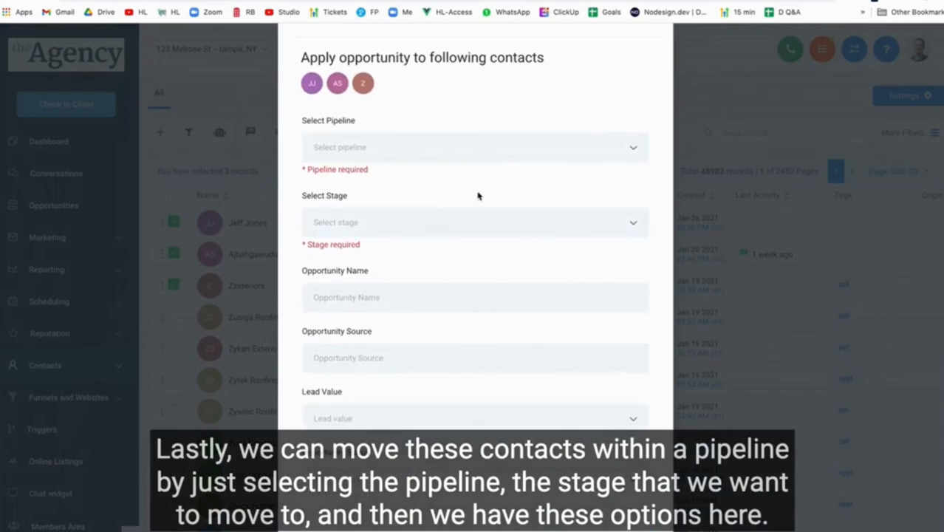
{"action": "scroll", "coordinate": [458, 196], "scroll_direction": "down", "scroll_amount": 1}
{"action": "scroll", "coordinate": [480, 236], "scroll_direction": "down", "scroll_amount": 1}
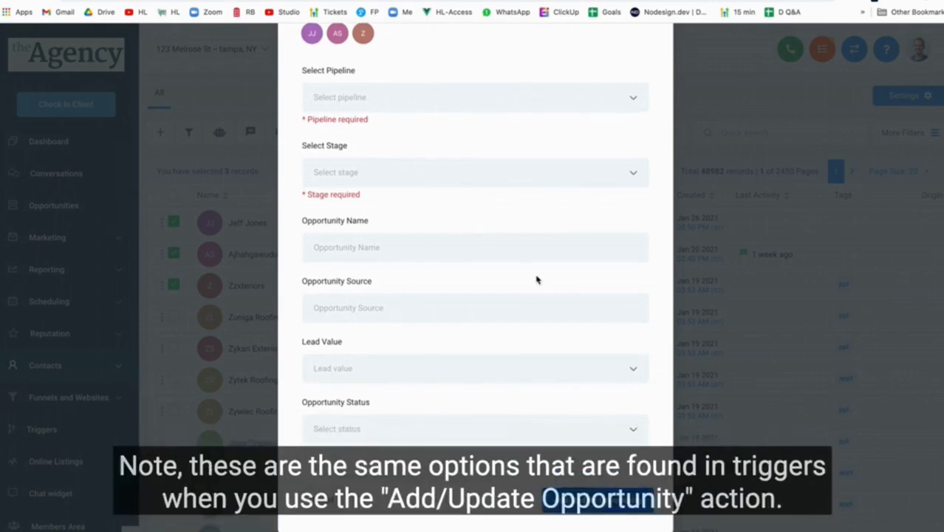
{"action": "scroll", "coordinate": [537, 279], "scroll_direction": "up", "scroll_amount": 3}
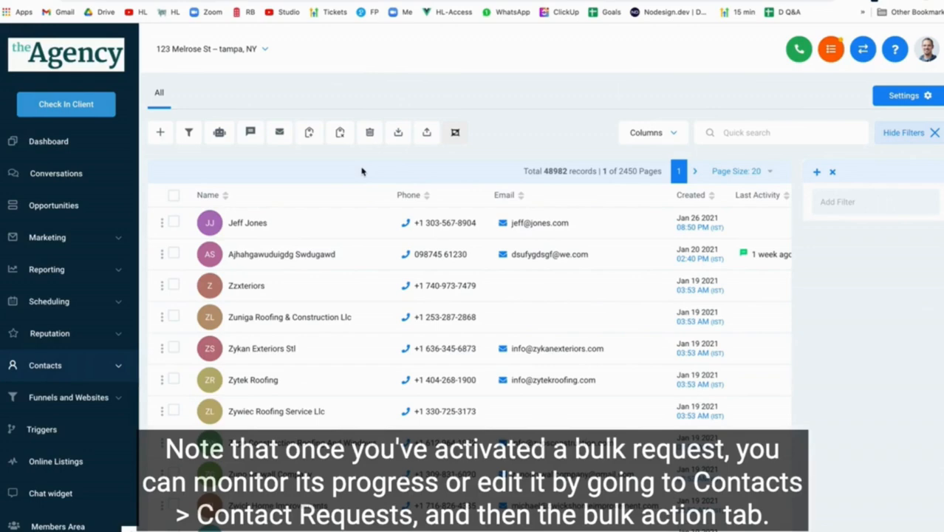
Find the scheduled Bulk Campaign in the contact requests' bulk actions, view its editable start time and close it.
{"action": "left_click", "coordinate": [97, 370]}
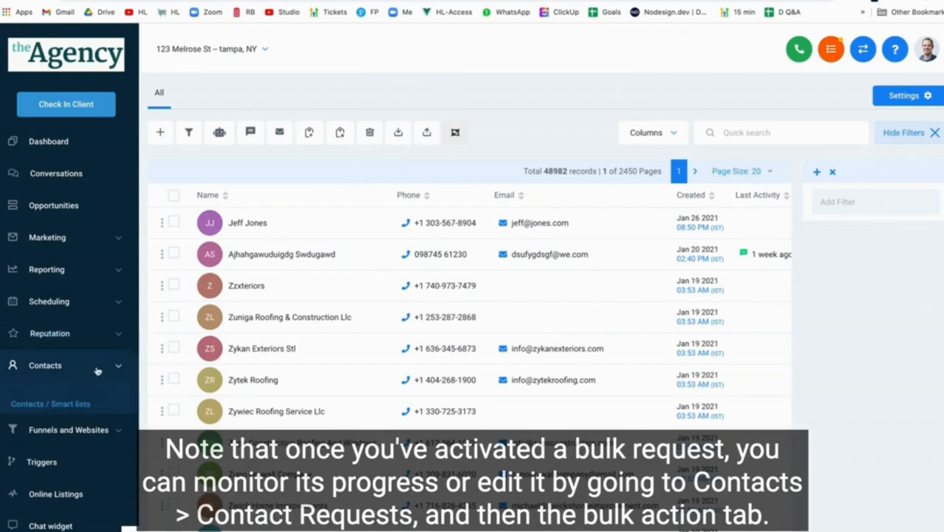
{"action": "left_click", "coordinate": [52, 445]}
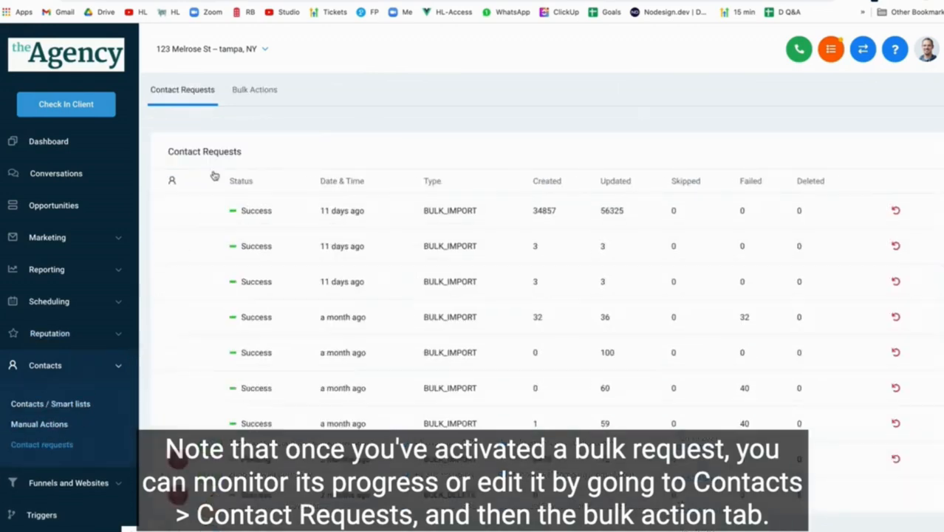
{"action": "left_click", "coordinate": [258, 95]}
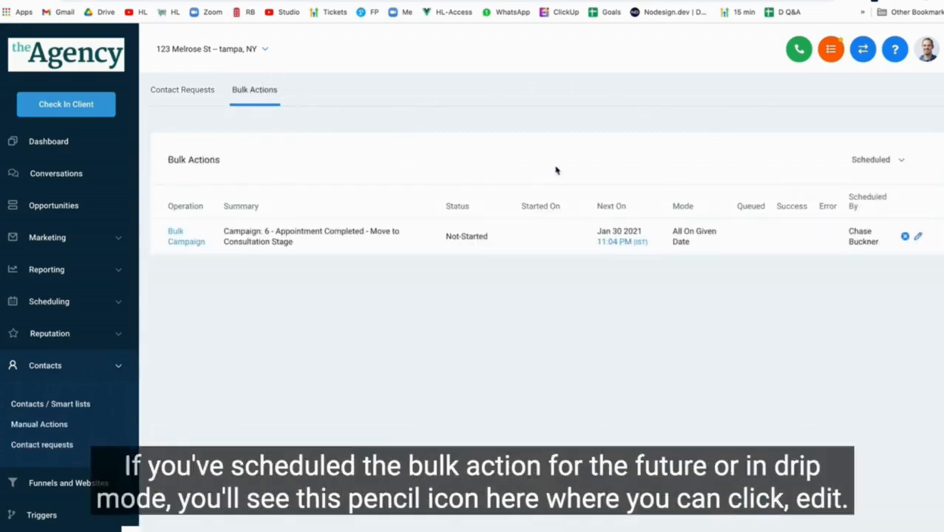
{"action": "left_click", "coordinate": [918, 238]}
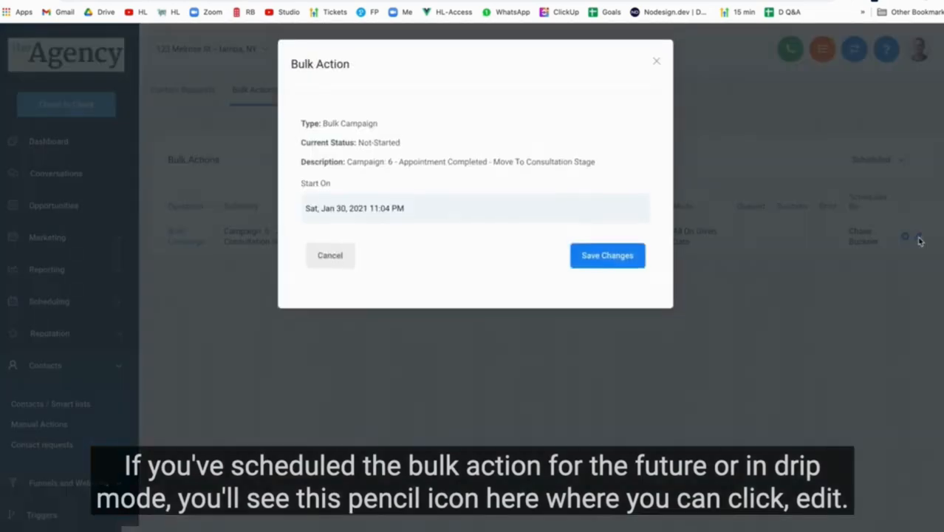
{"action": "left_click", "coordinate": [655, 62]}
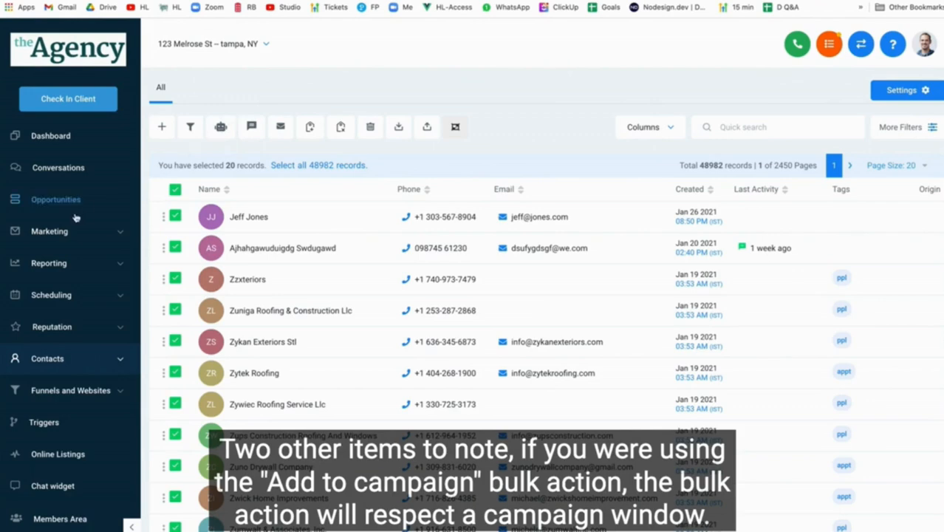
Open the 0 - Follow-Up Campaign and expand its campaign configuration to view the sending window.
{"action": "left_click", "coordinate": [52, 231]}
{"action": "left_click", "coordinate": [52, 273]}
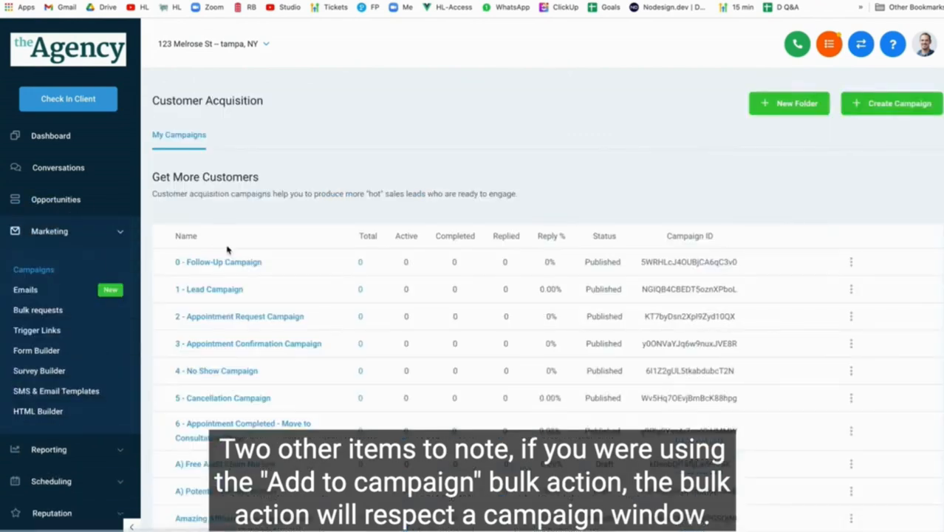
{"action": "left_click", "coordinate": [217, 262]}
{"action": "left_click", "coordinate": [255, 194]}
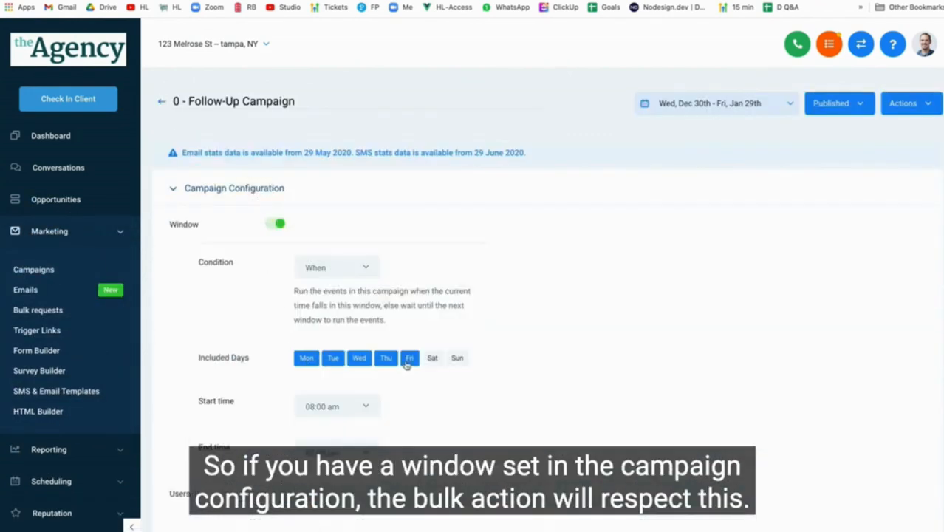